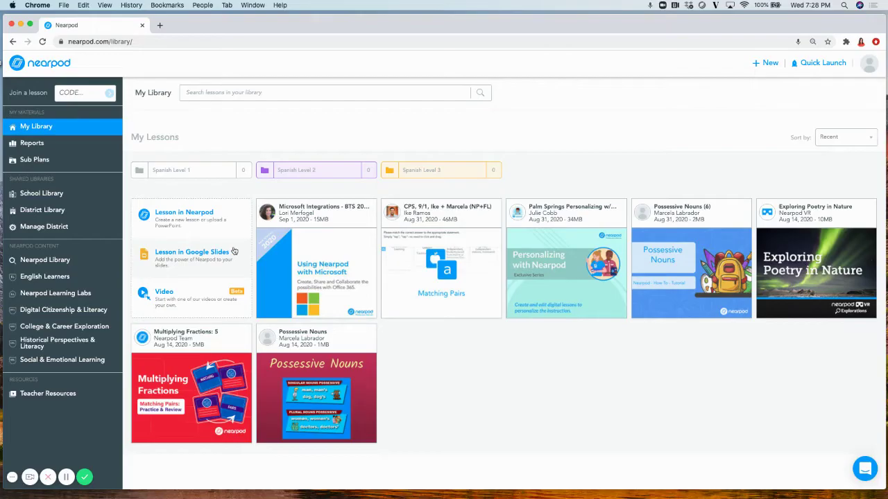
Step: Create a new lesson in Nearpod and title it "My first Nearpod Lesson:"
click(769, 67)
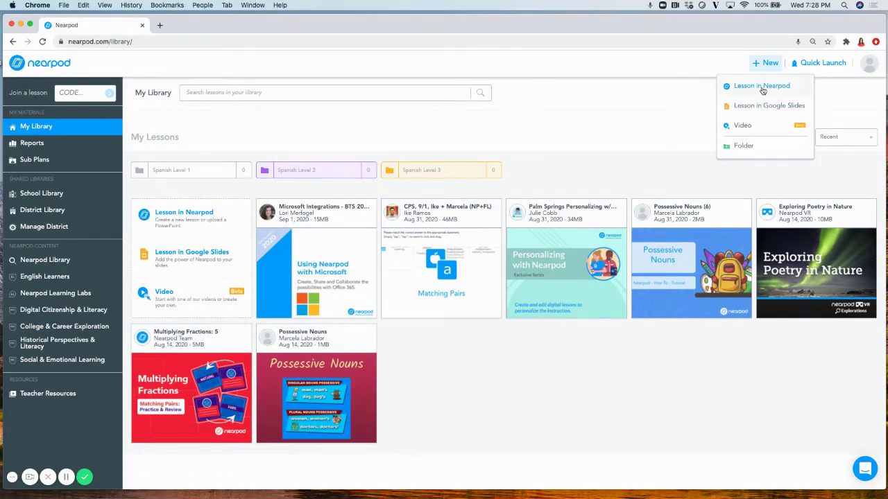
click(762, 87)
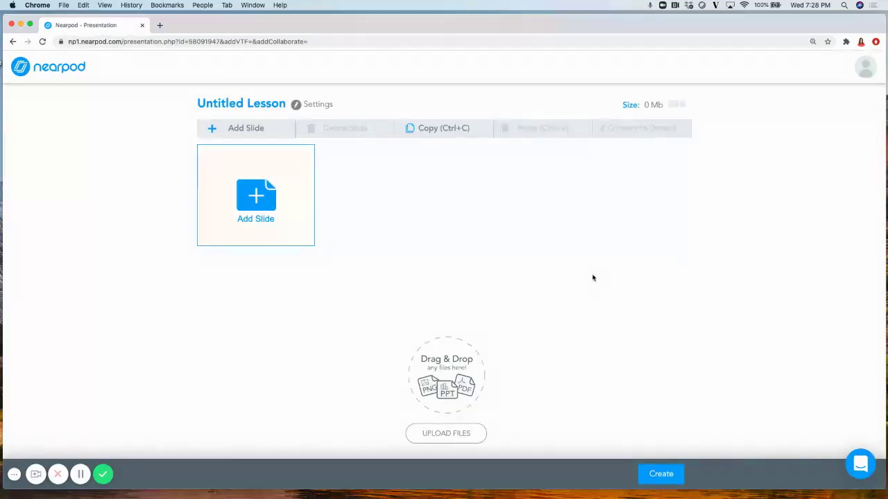
click(271, 103)
key(BackSpace)
text(M)
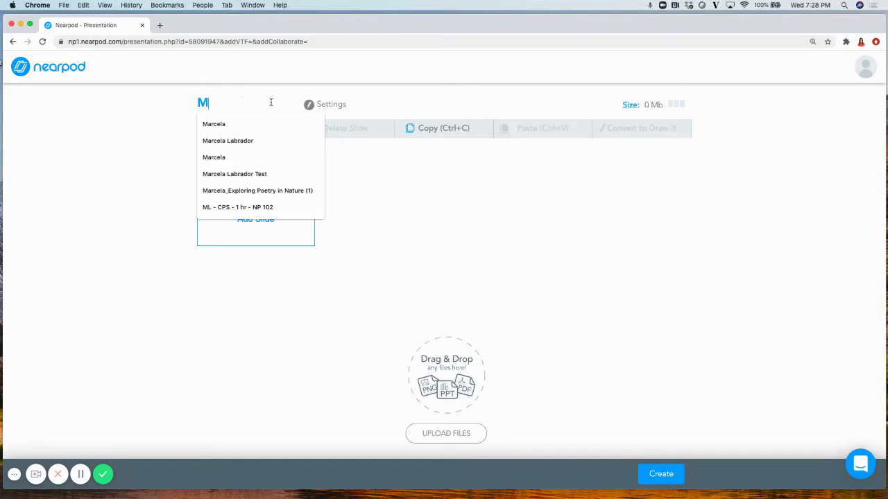
text(y first Nearpod)
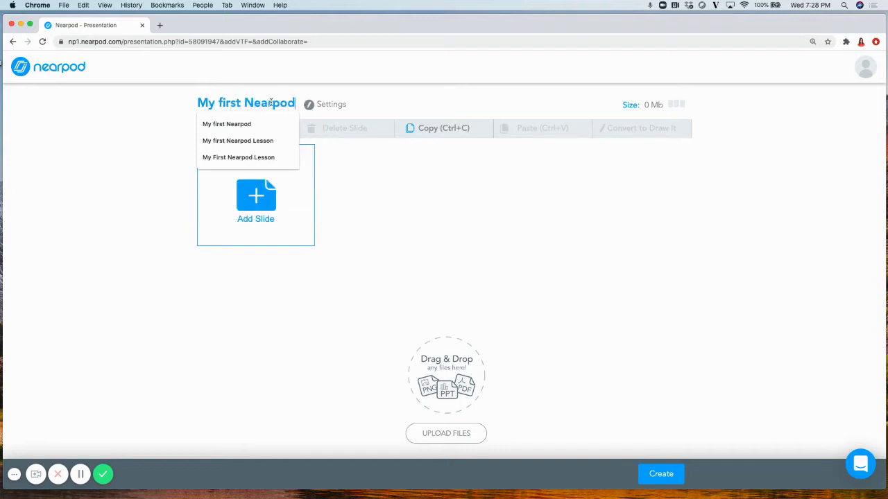
text( Lesson:)
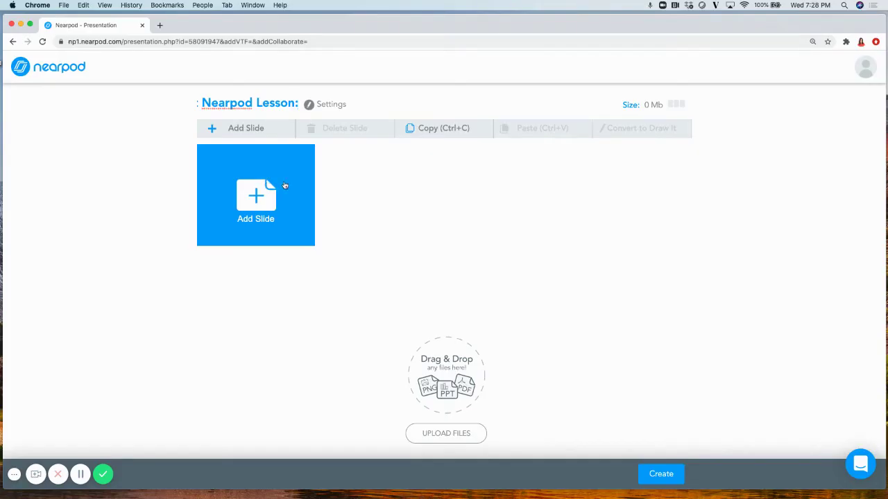
Step: Look through the content and activity types that can be added as a slide
click(284, 186)
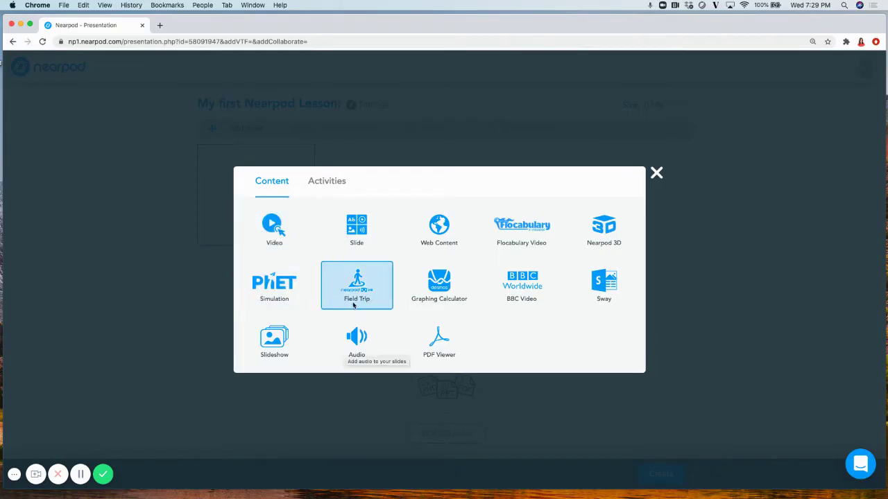
click(330, 182)
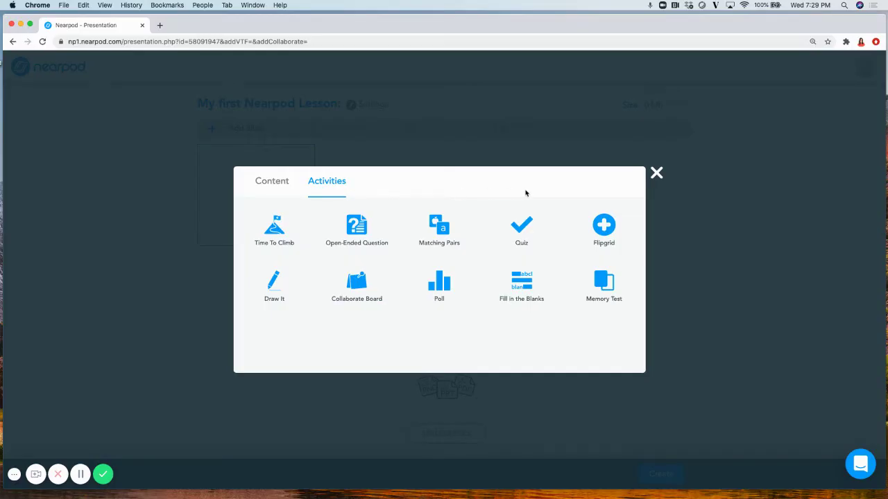
click(656, 173)
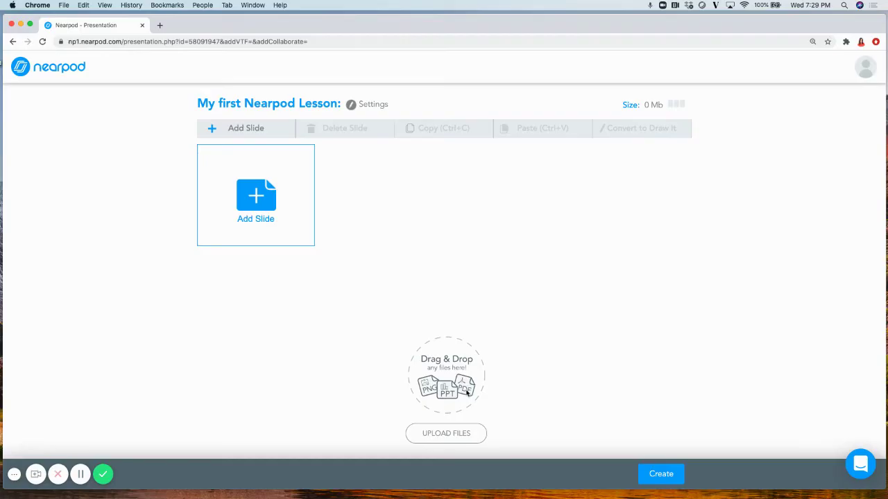
Step: Upload the teacher introduction PowerPoint file from the computer's Desktop folder into the lesson
click(450, 433)
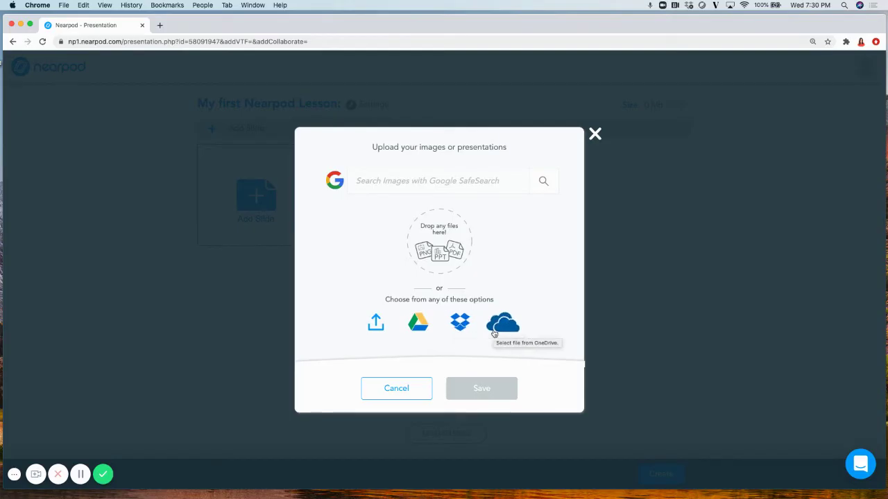
click(376, 329)
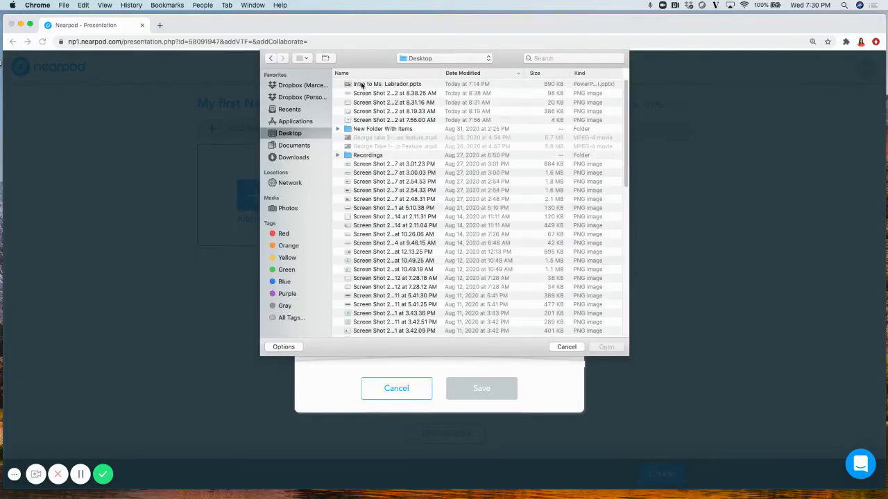
click(388, 84)
click(596, 347)
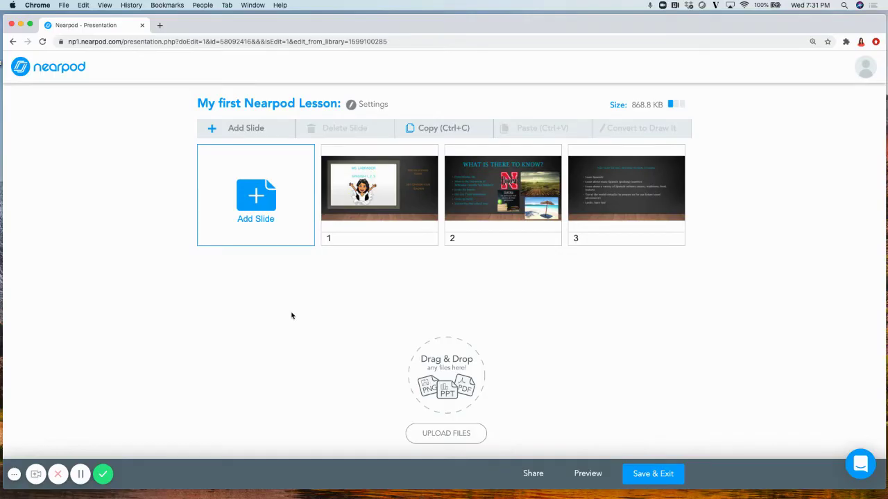
Step: Add a Collaborate Board activity with the topic "Let's learn about you!" and the description "Where are you from?"
click(270, 202)
click(312, 183)
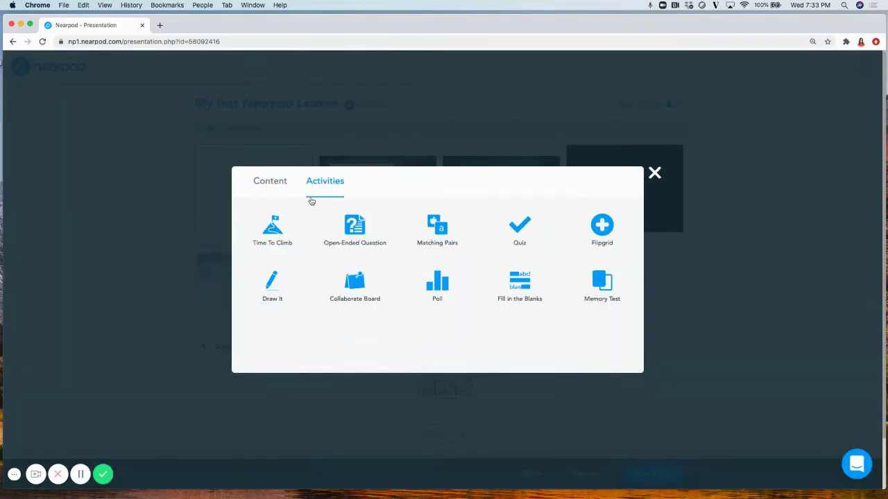
click(342, 278)
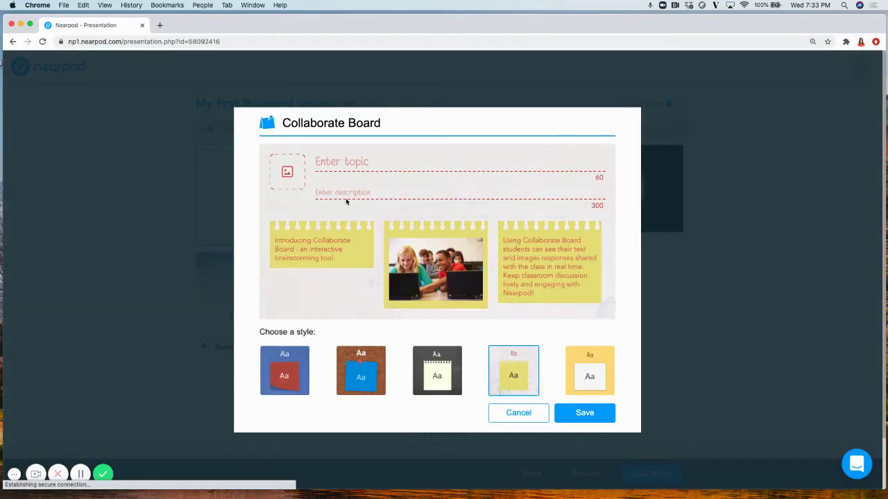
click(342, 162)
text(Let')
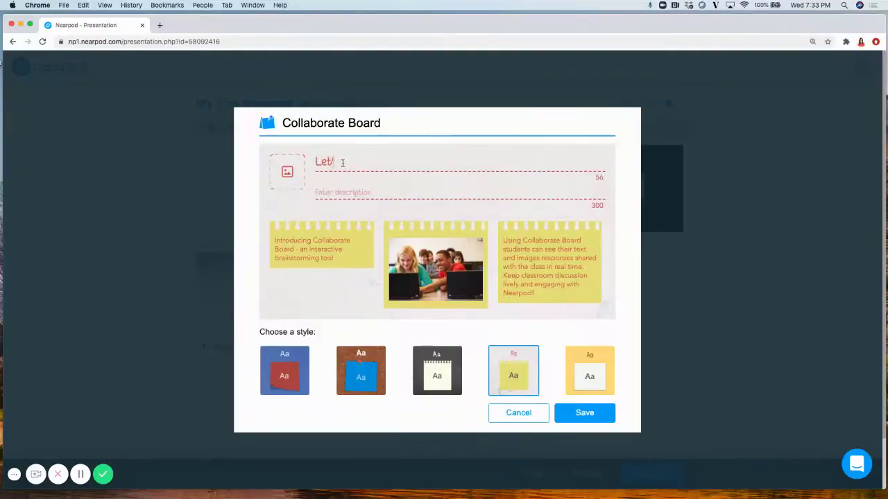
text(s gearn about you!)
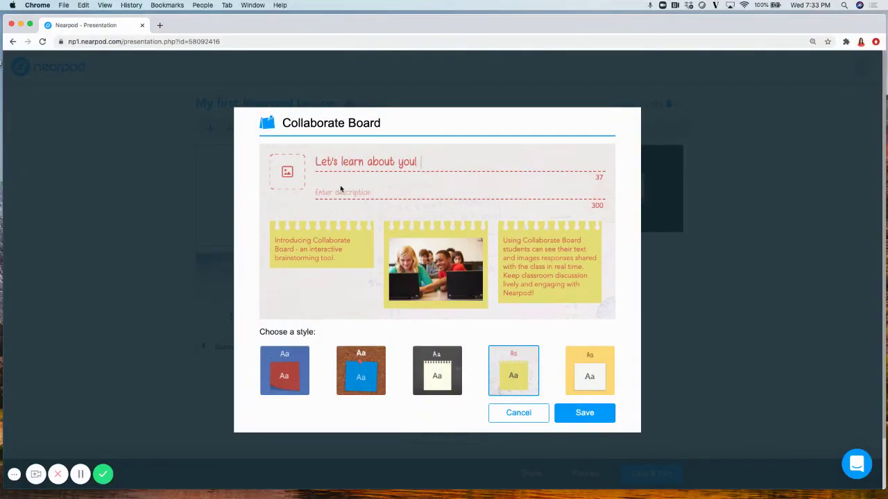
click(338, 192)
text(Where are you from?)
Step: Search images for "map", use the colourful United States map as the board's picture, and save the board in the yellow style
click(287, 171)
click(351, 213)
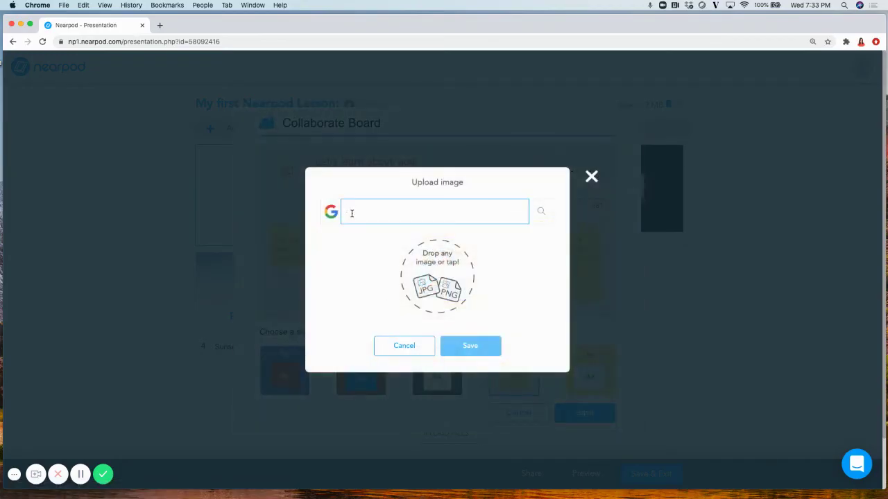
text(map)
key(Return)
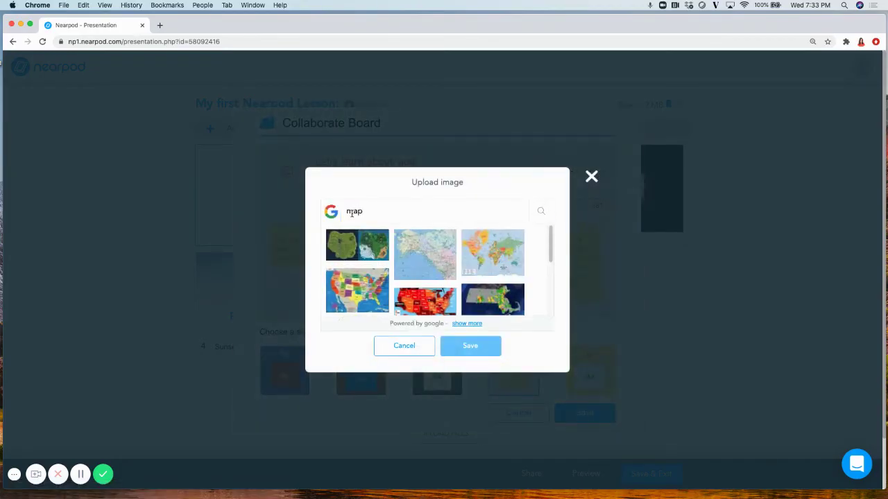
click(352, 281)
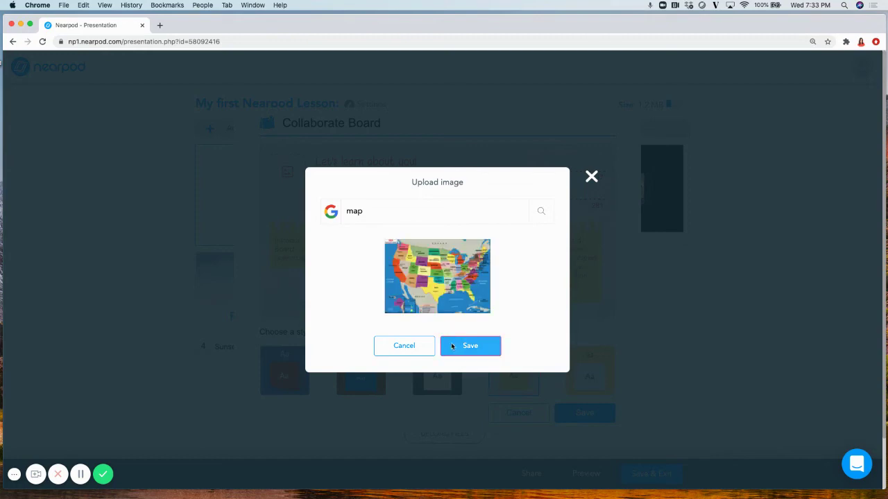
click(452, 346)
click(588, 390)
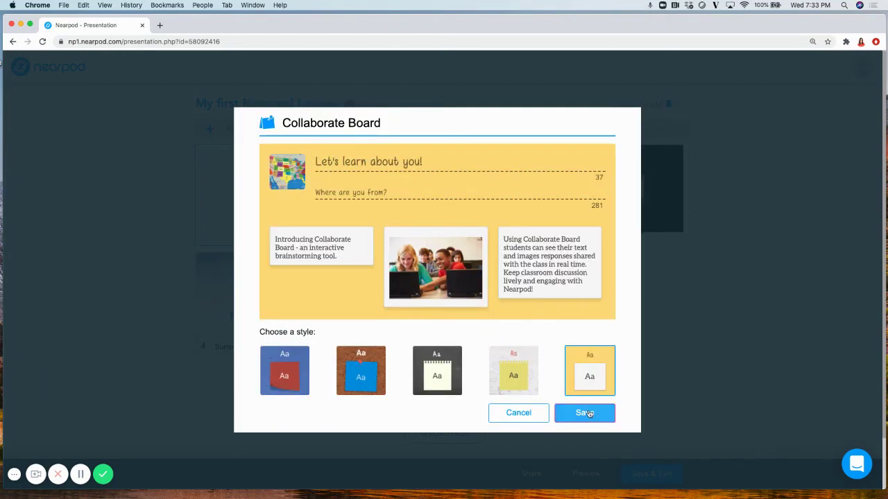
click(584, 414)
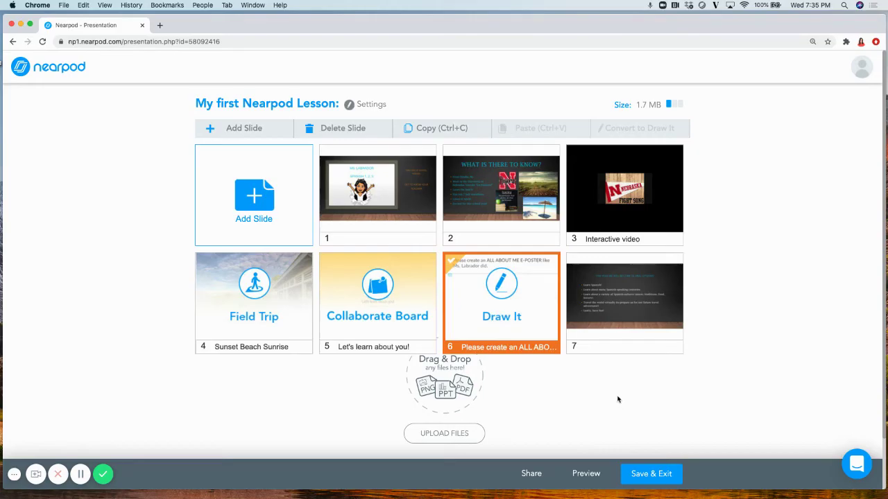
Step: Save and exit the lesson, and start a new lesson in Google Slides from the library
click(639, 477)
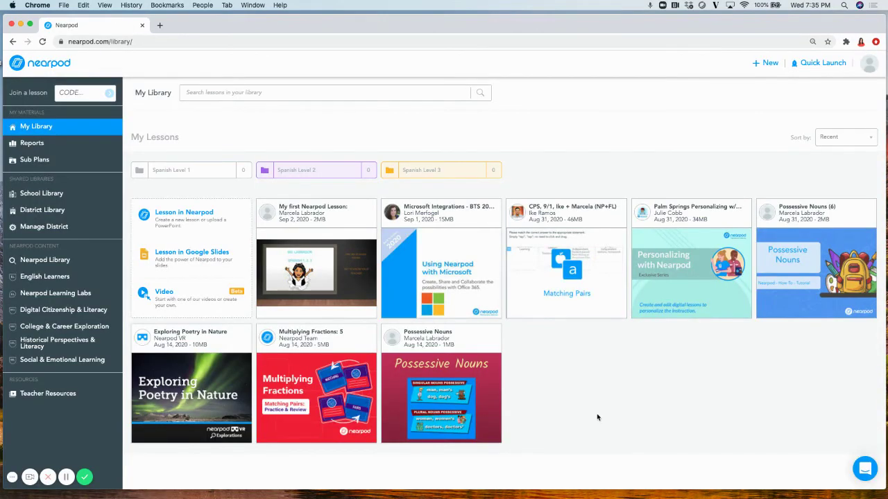
mouse_move(338, 303)
click(201, 256)
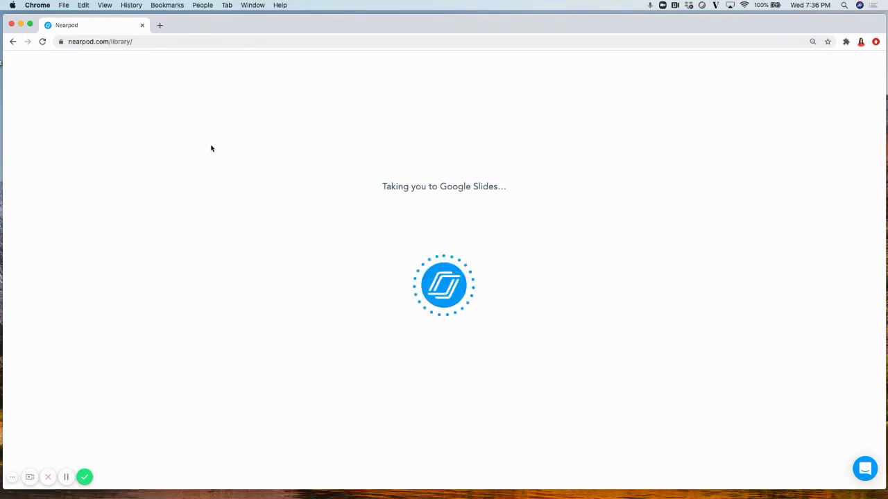